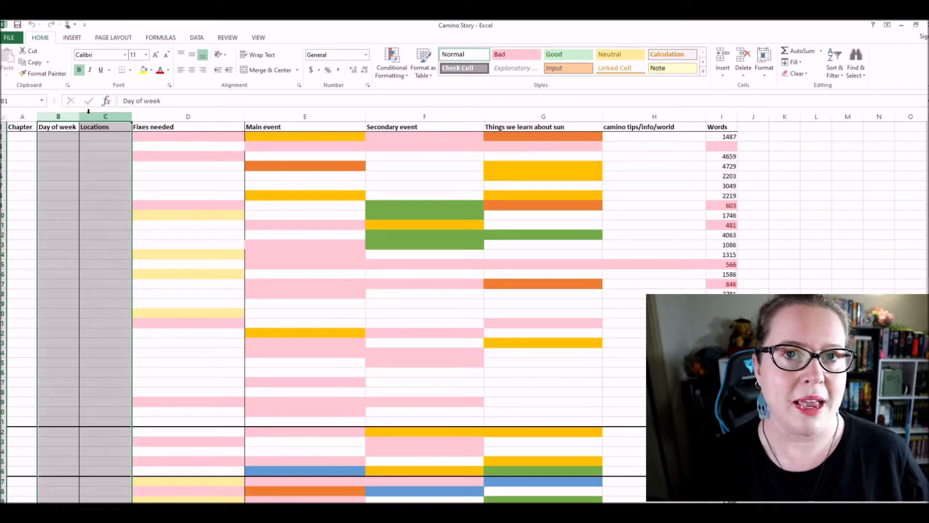
Step: Examine the Fixes needed, Main event, Secondary event, Things we learn about sun and camino tips/info/world columns in turn
click(209, 117)
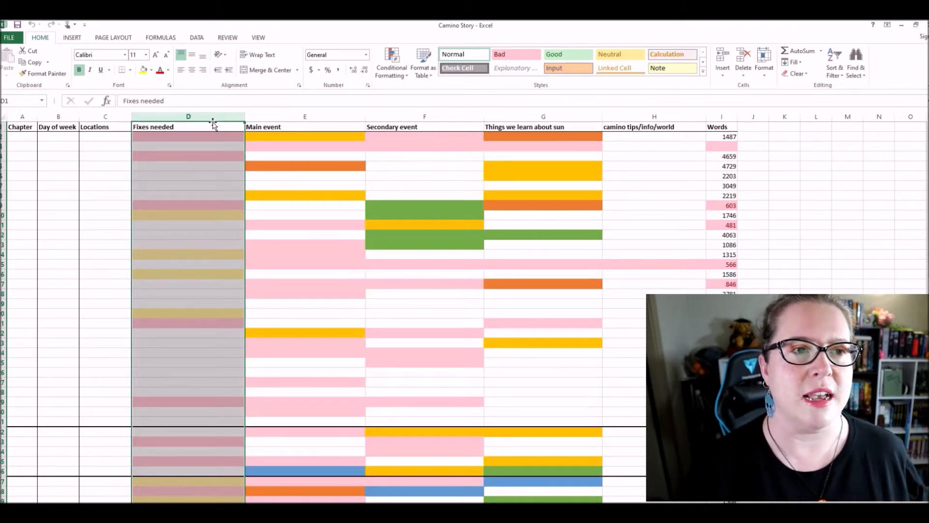
click(282, 116)
drag(282, 117, 383, 117)
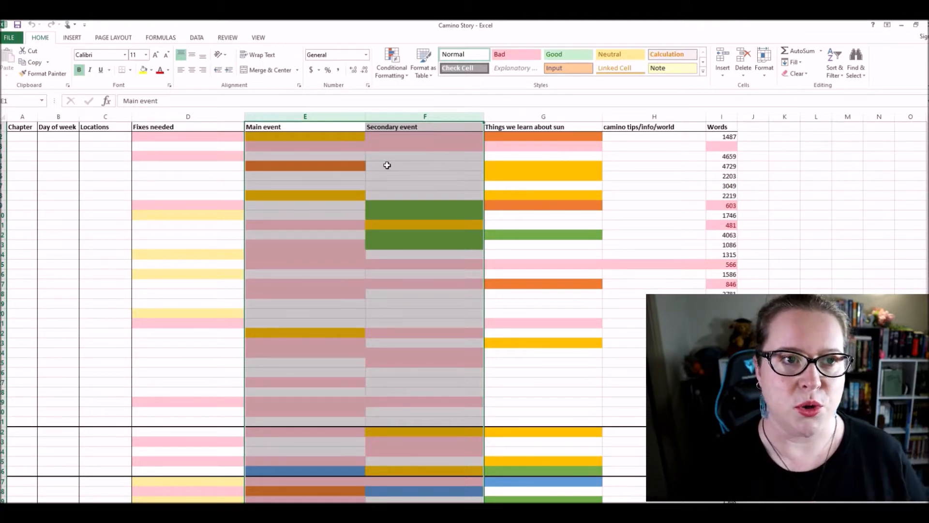
drag(542, 116, 631, 221)
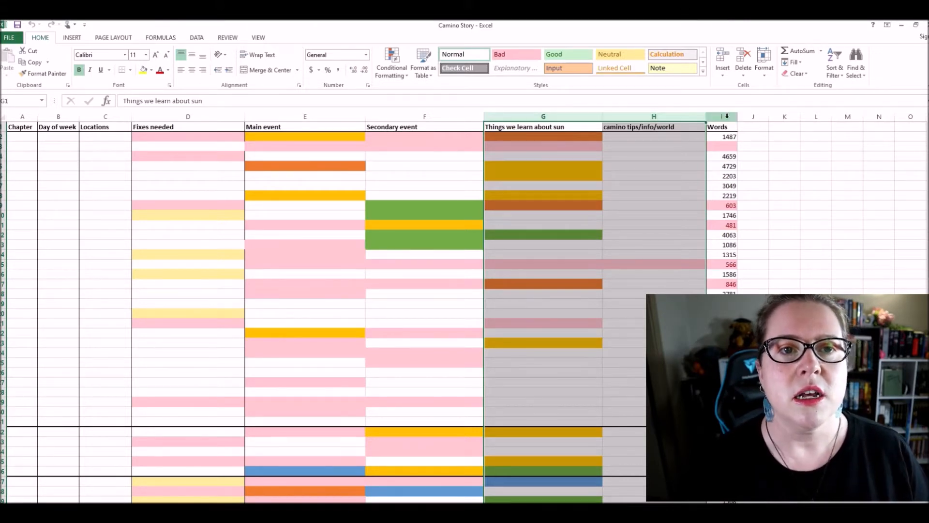
click(429, 165)
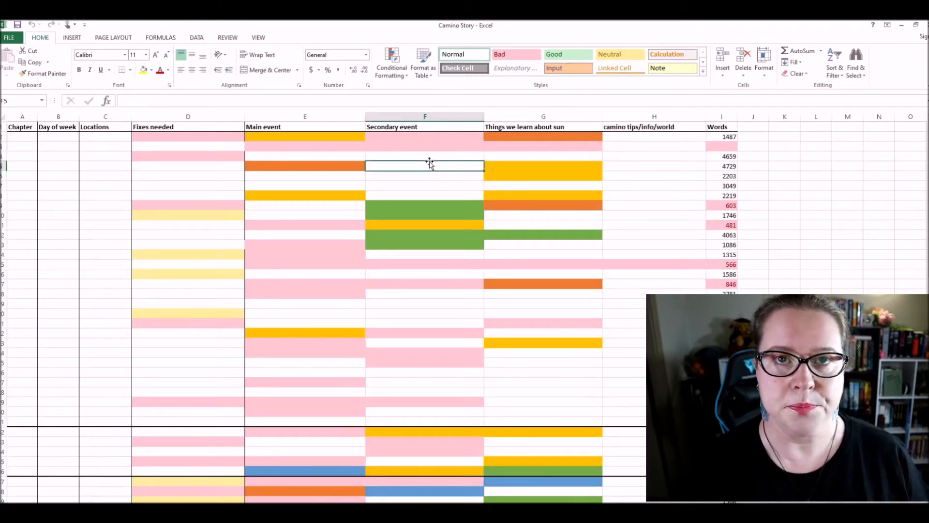
Step: Inspect the colour-coded cells under Fixes needed and Main event, along with the Things we learn about sun heading
click(215, 155)
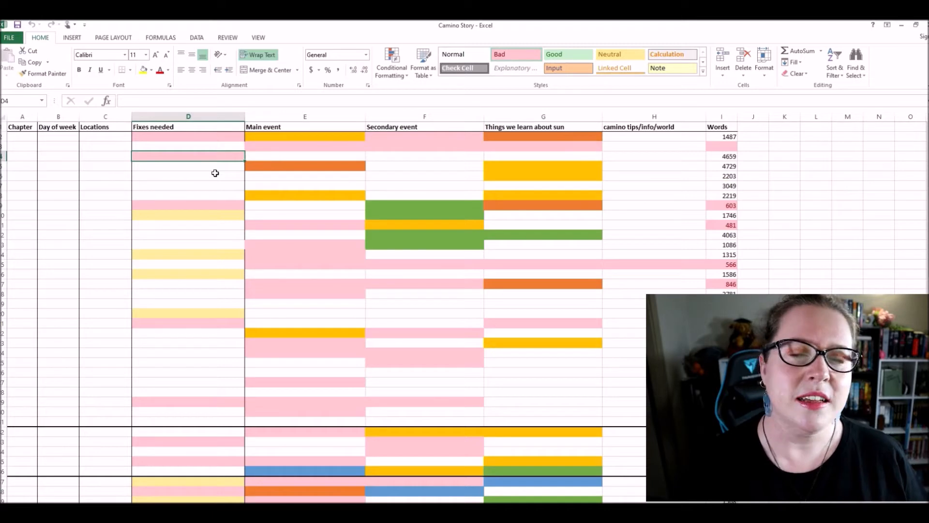
click(223, 214)
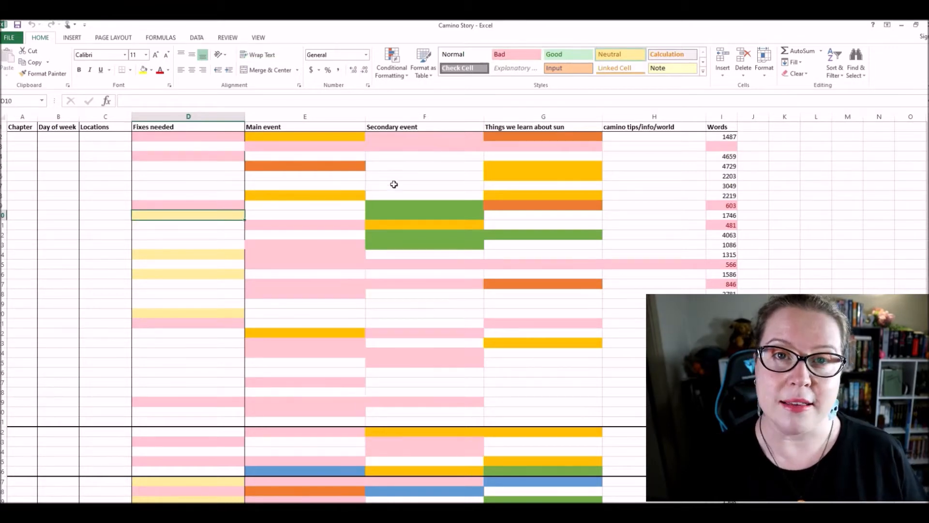
click(411, 173)
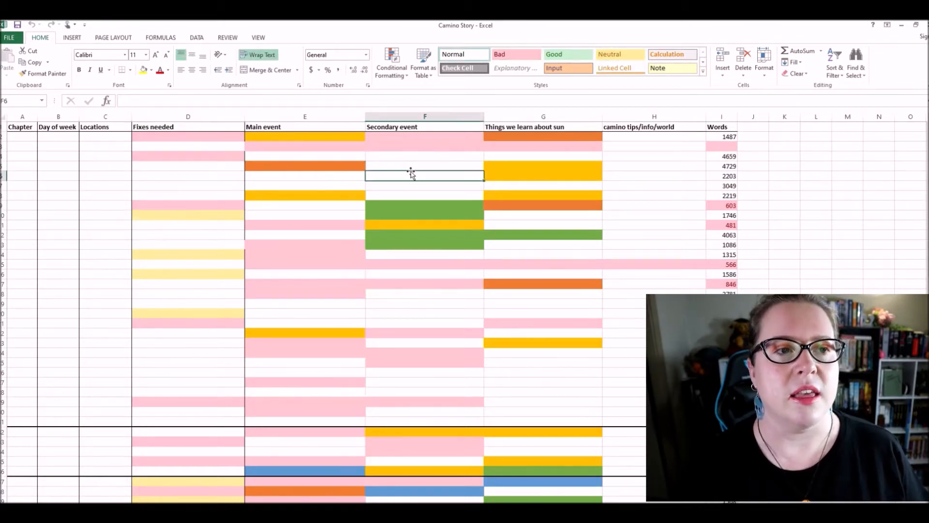
click(336, 136)
click(525, 131)
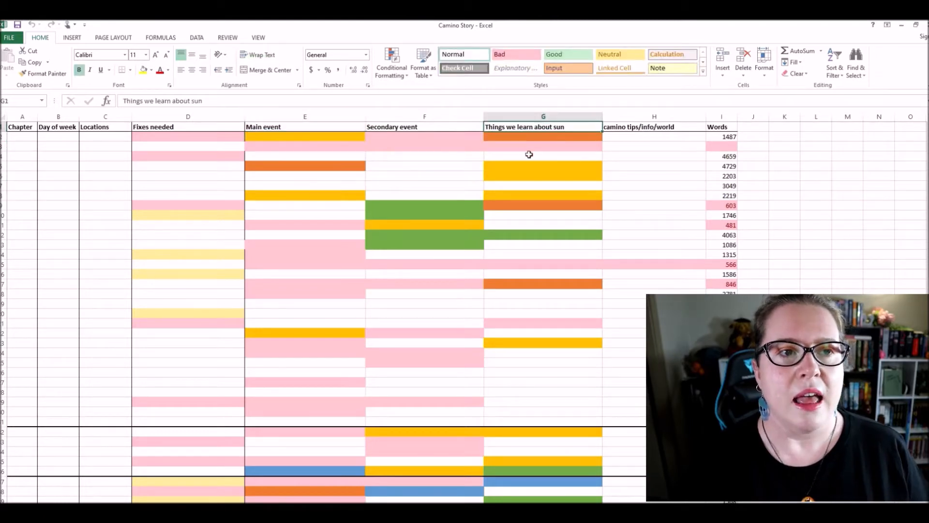
click(346, 133)
click(305, 165)
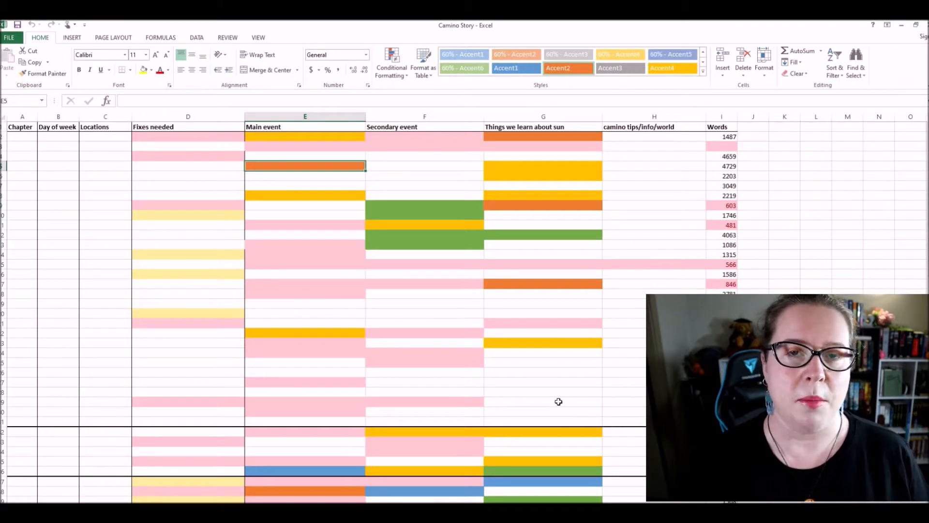
Step: Compare the plot-thread colours of the opening chapters across Main event, Secondary event and Things we learn about sun
click(324, 138)
drag(324, 138, 548, 136)
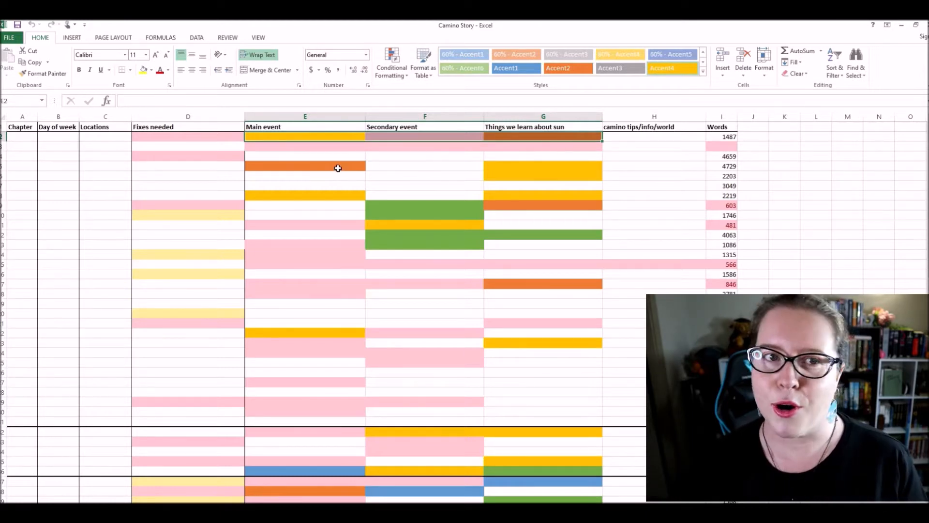
drag(338, 168, 338, 196)
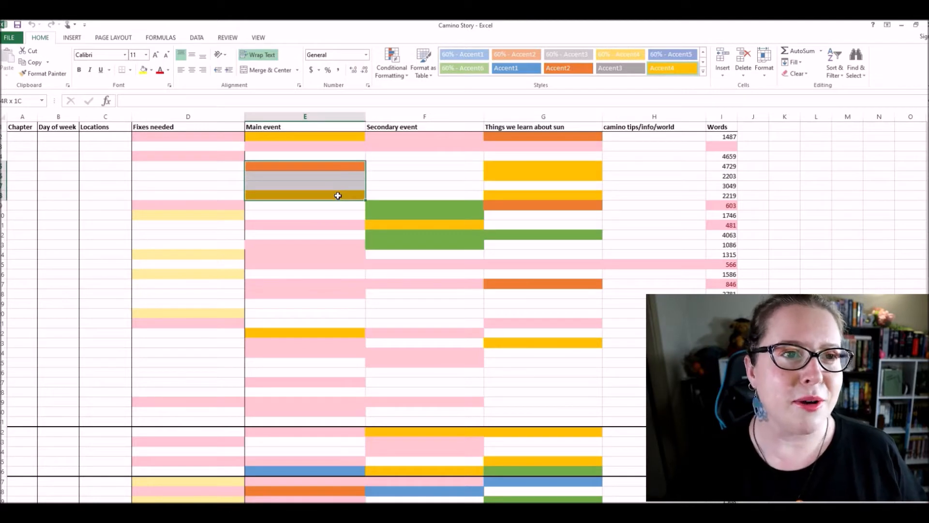
drag(338, 195, 421, 188)
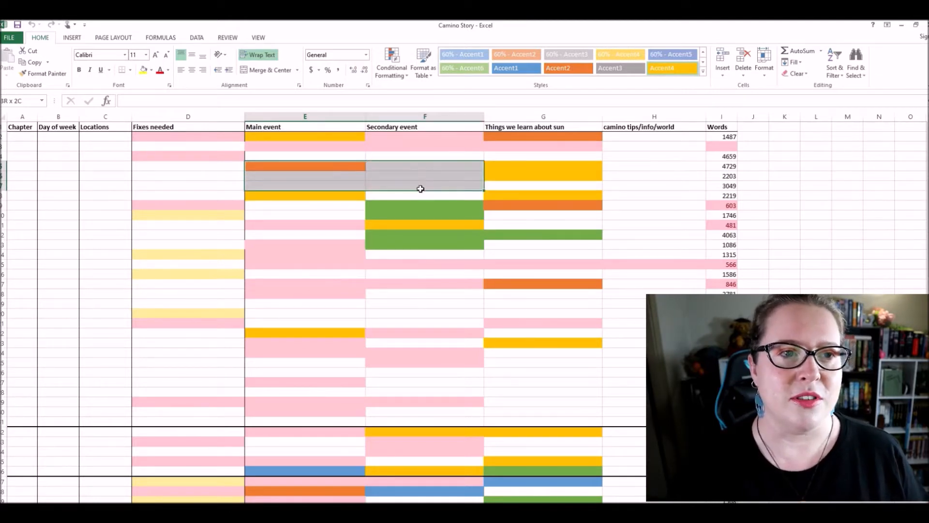
click(440, 204)
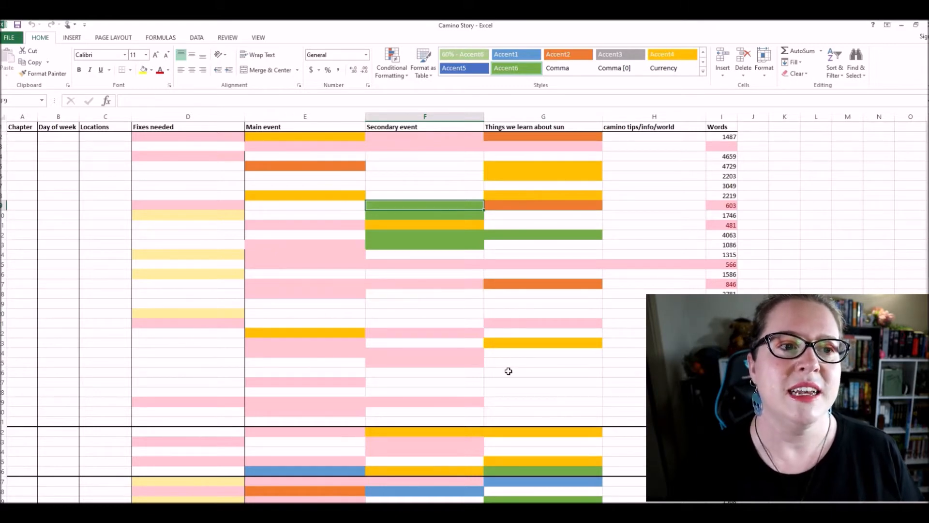
Step: Examine the plot-thread colours of the chapters in rows 32 to 38, including cells F32:G32, F37 and E38
scroll(506, 370, down, 4)
scroll(476, 322, down, 3)
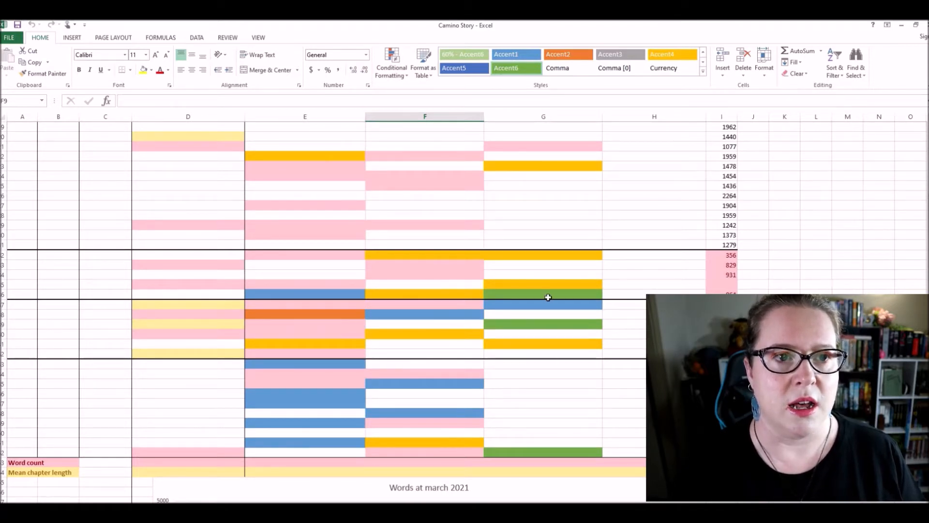
click(329, 318)
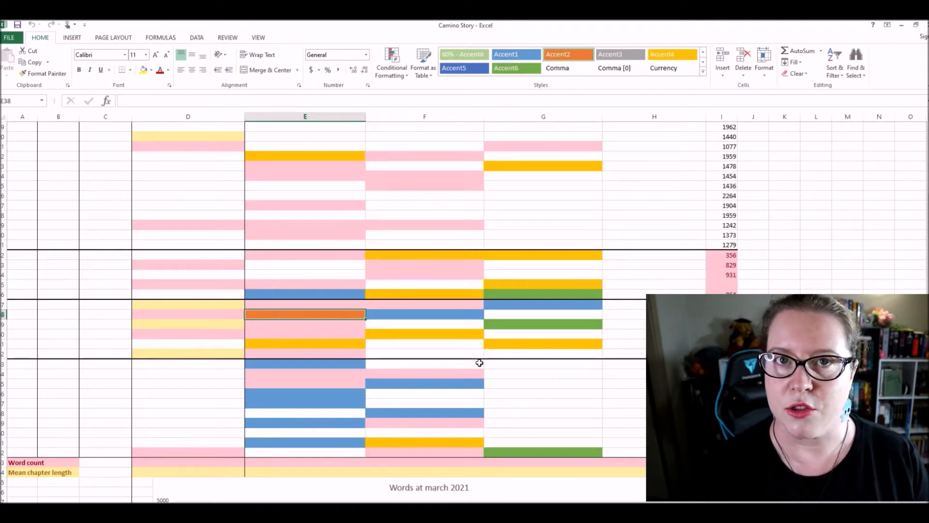
click(421, 252)
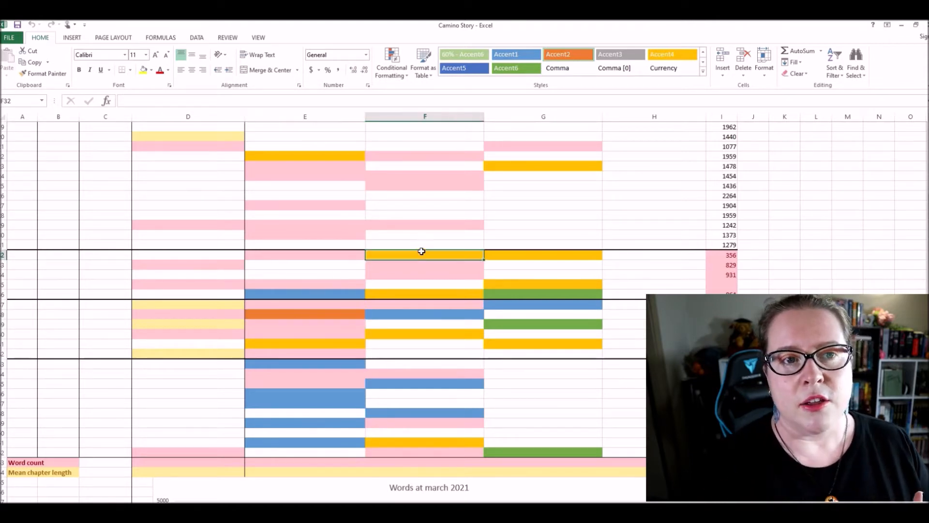
drag(422, 251, 519, 253)
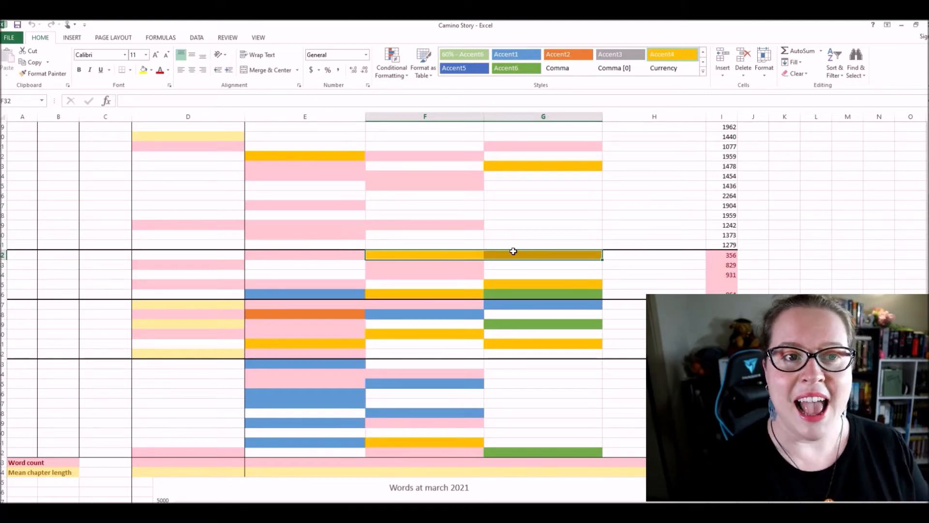
click(434, 304)
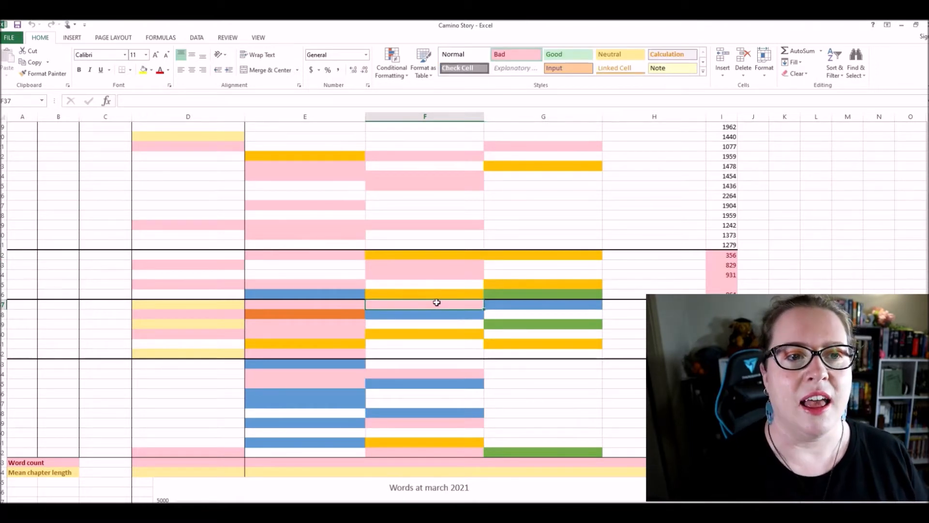
click(332, 314)
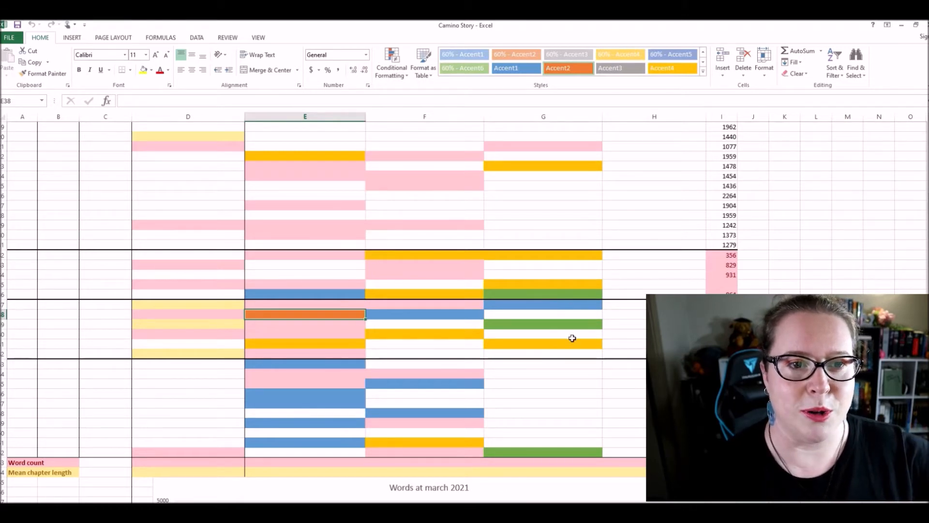
Step: Review the chapter word counts in the Words column and inspect the formula for the mean chapter length
scroll(572, 338, up, 6)
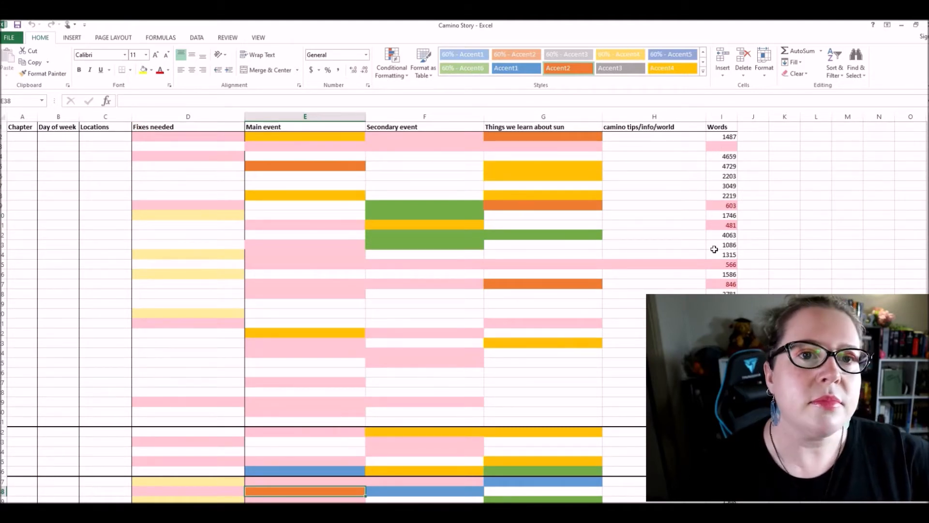
scroll(716, 263, down, 1)
scroll(716, 262, down, 1)
click(729, 166)
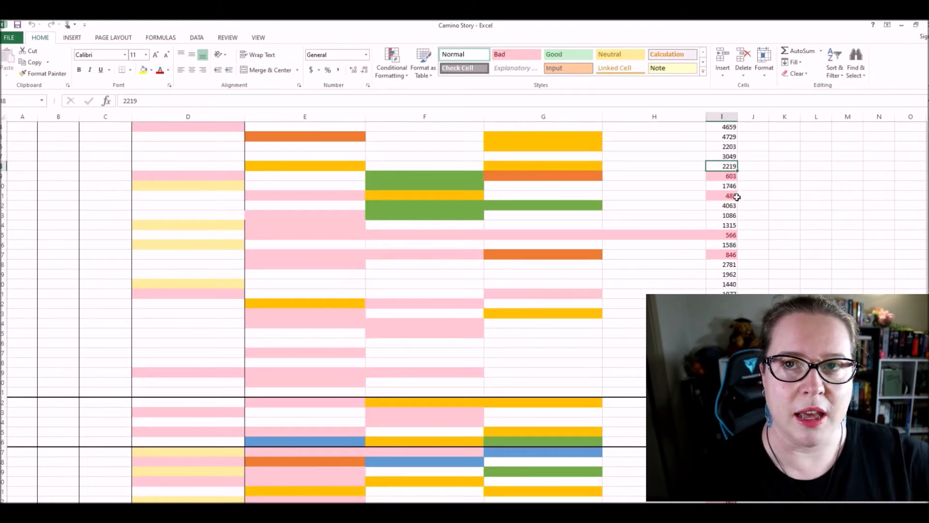
scroll(759, 244, down, 6)
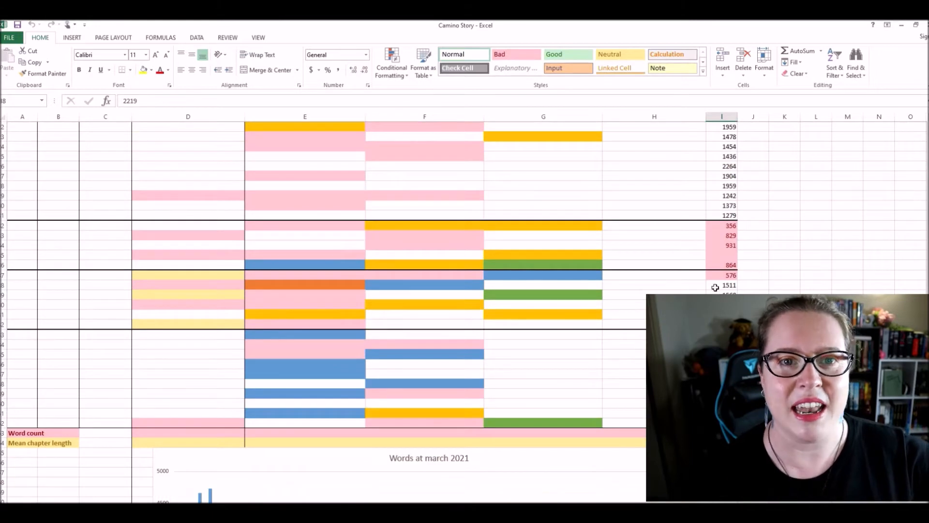
scroll(715, 287, down, 3)
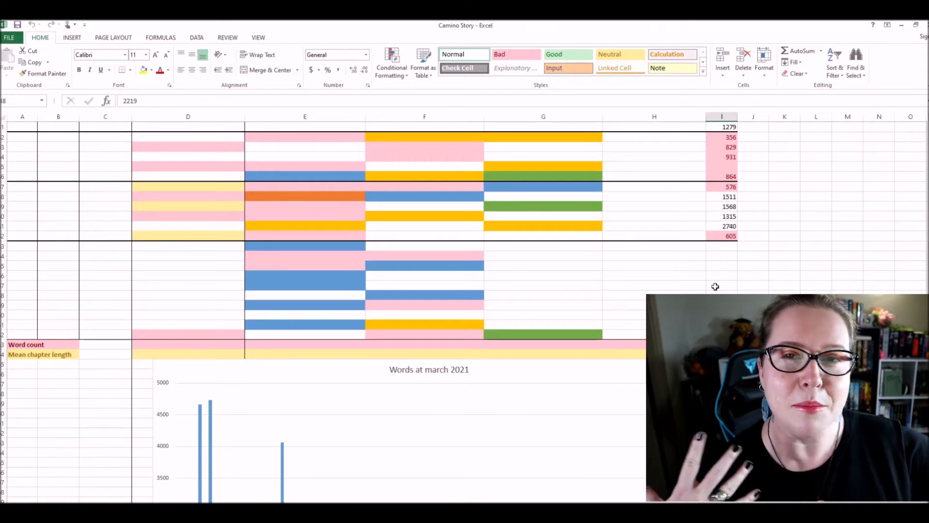
click(722, 354)
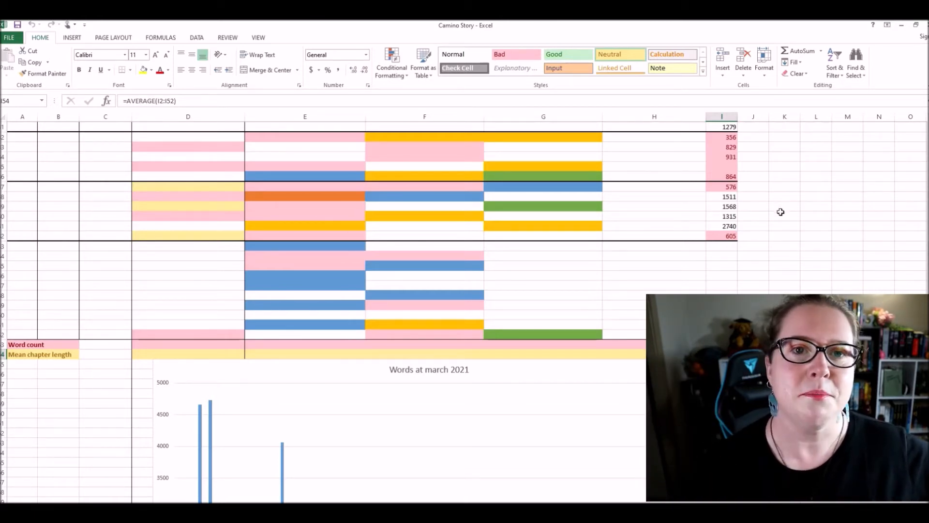
Step: Review the chapter lengths against the mean, including the "Words at march 2021" chart below the table
scroll(772, 206, up, 3)
scroll(773, 198, up, 4)
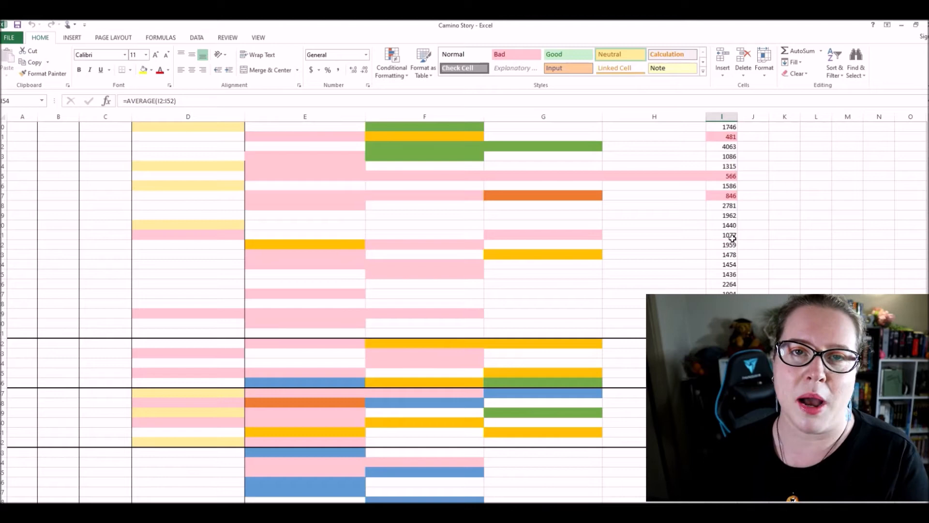
scroll(718, 245, down, 6)
scroll(718, 245, down, 8)
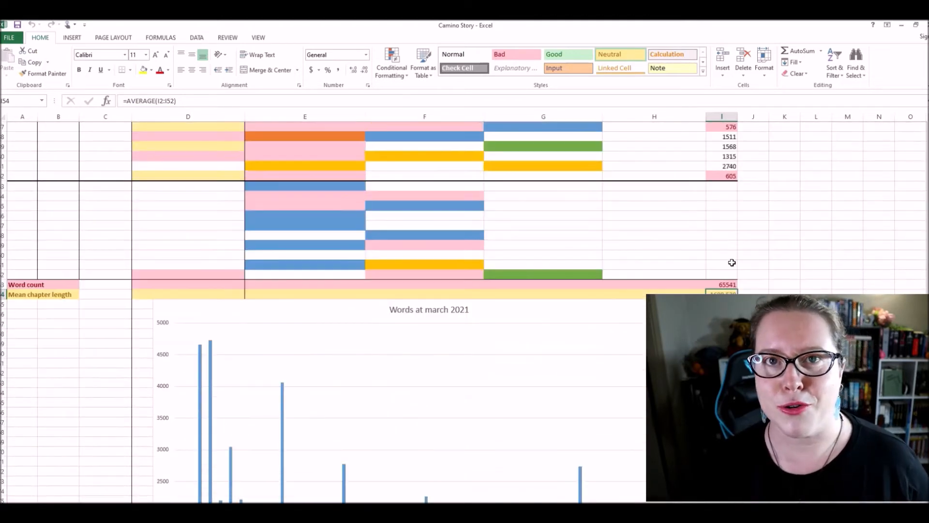
scroll(733, 262, down, 1)
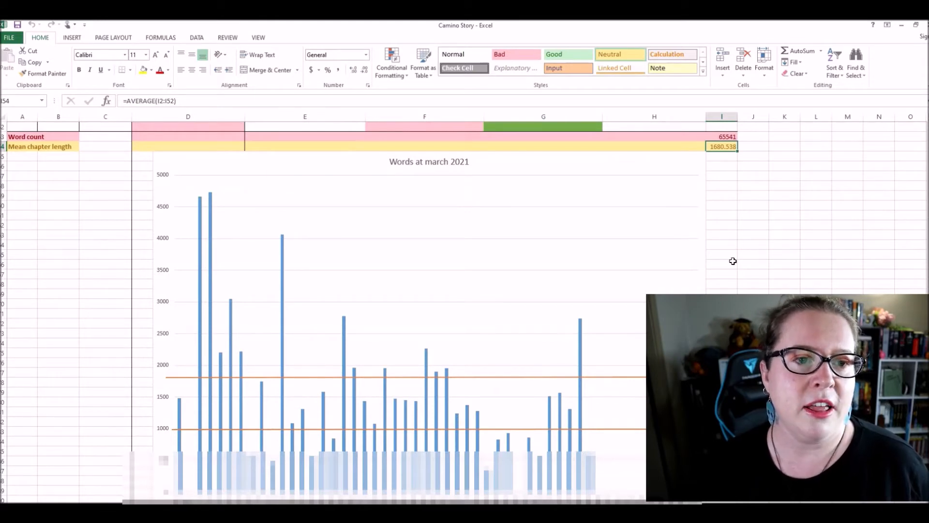
scroll(733, 261, down, 1)
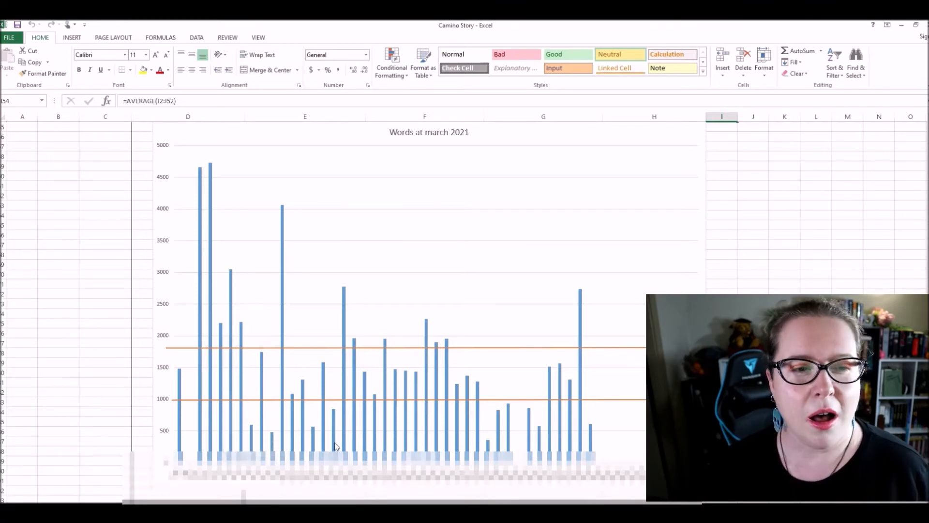
mouse_move(334, 443)
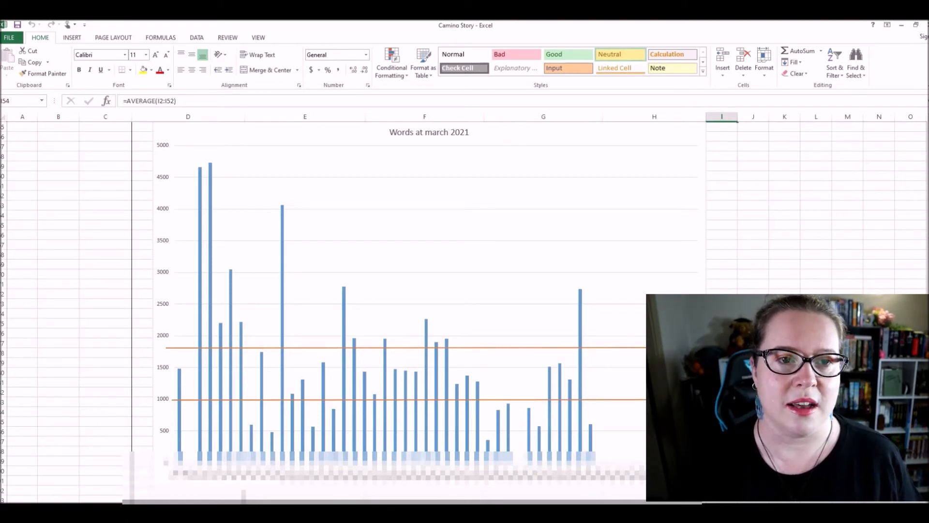
scroll(338, 310, up, 10)
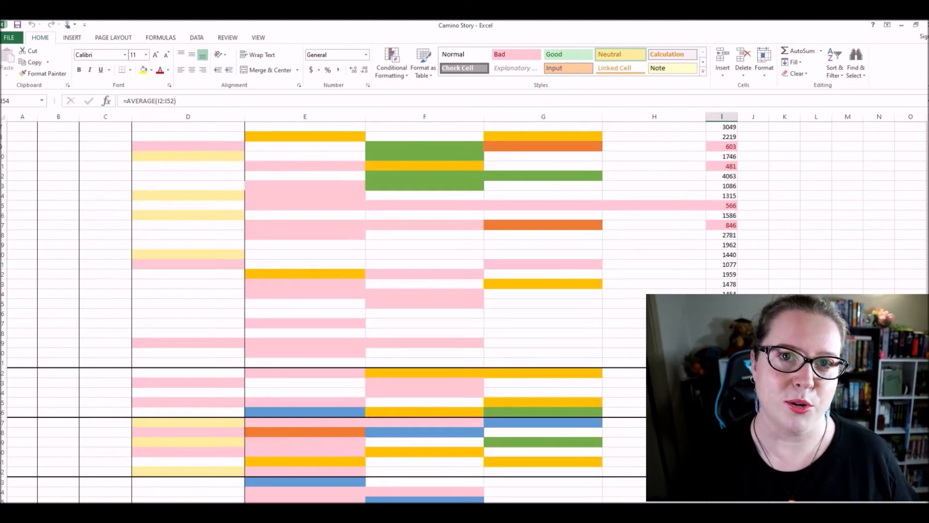
click(633, 298)
scroll(638, 303, up, 2)
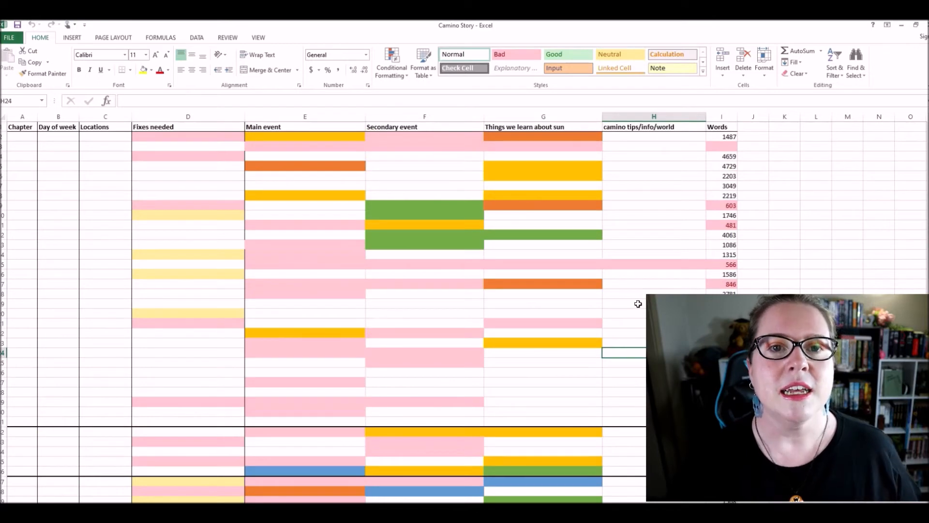
click(781, 214)
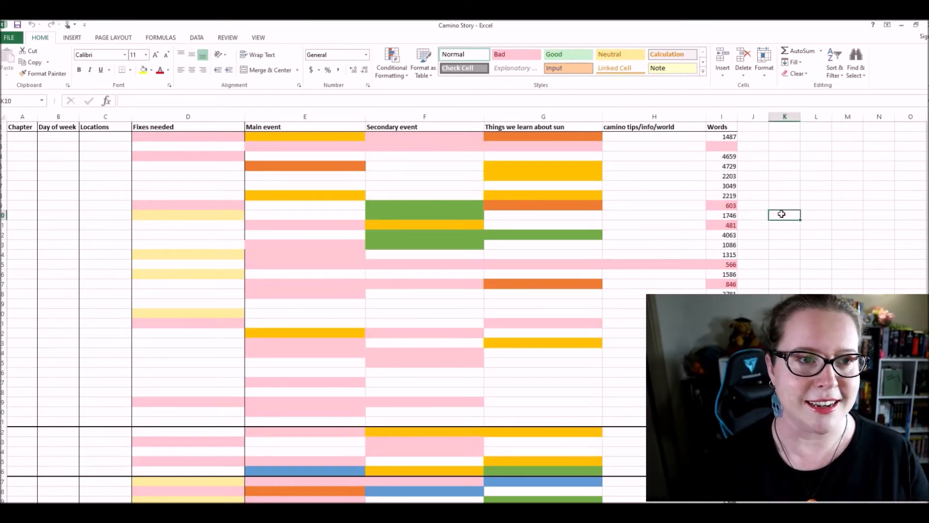
scroll(782, 218, down, 4)
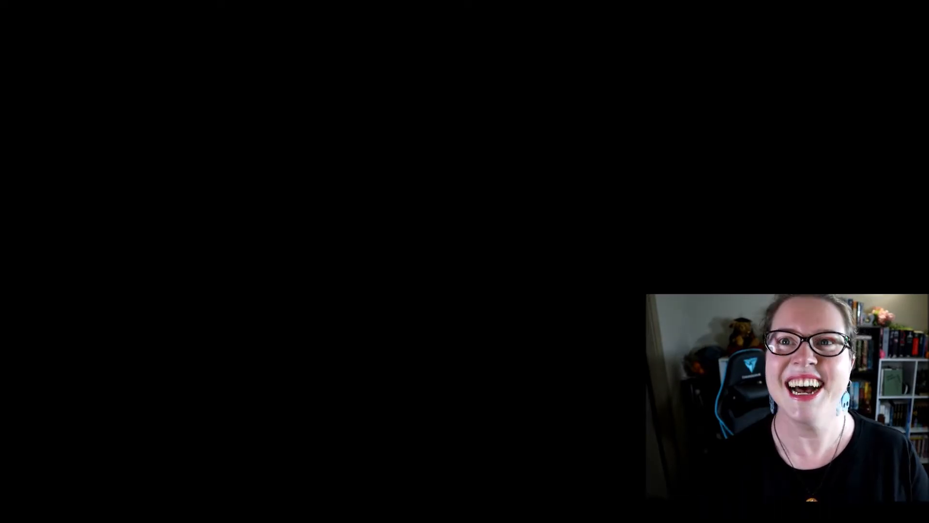